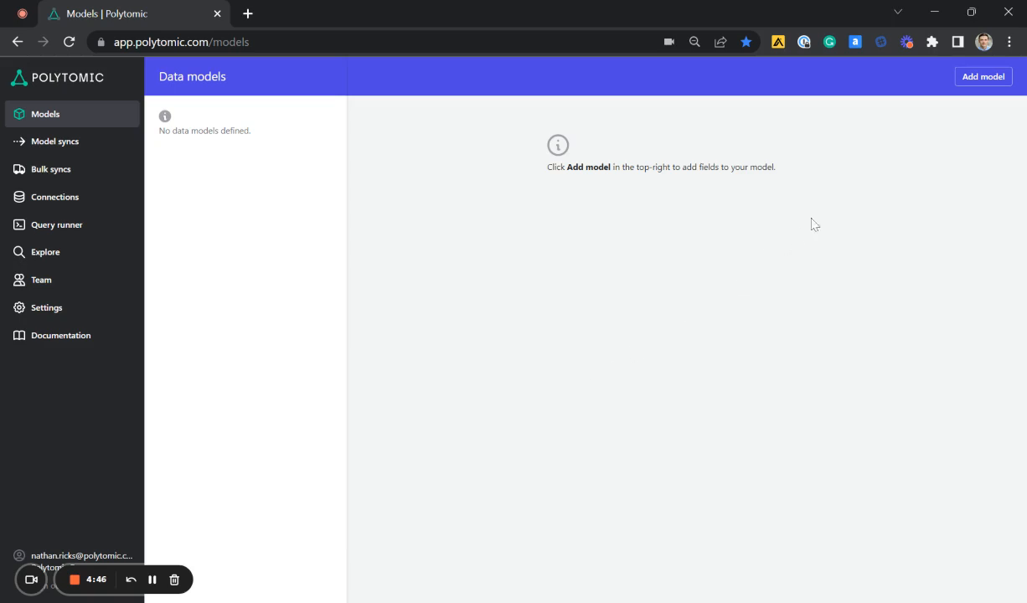
Add a new data model that uses the Chargebee connection
left_click(986, 81)
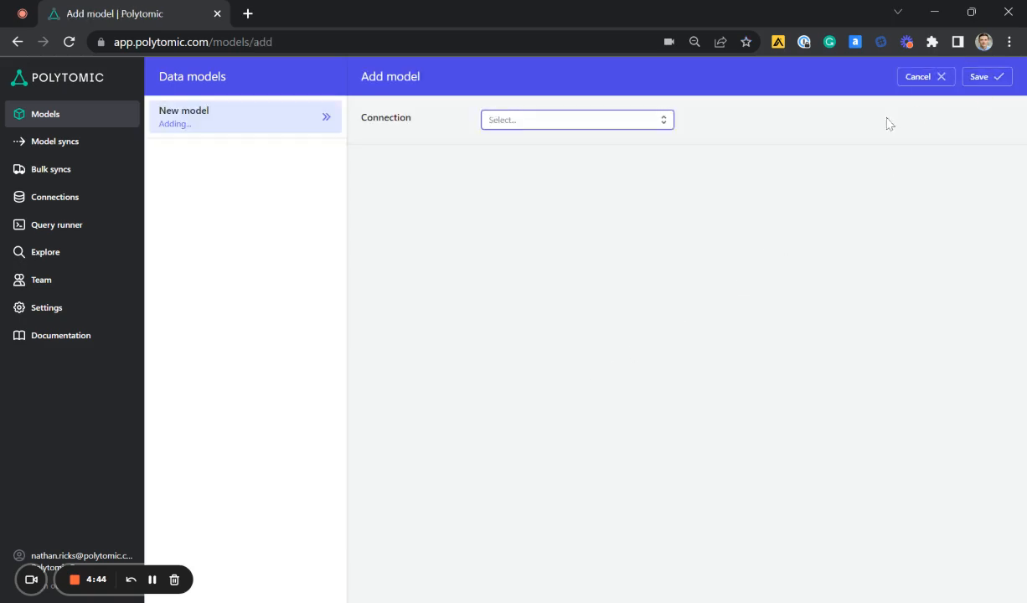
left_click(579, 126)
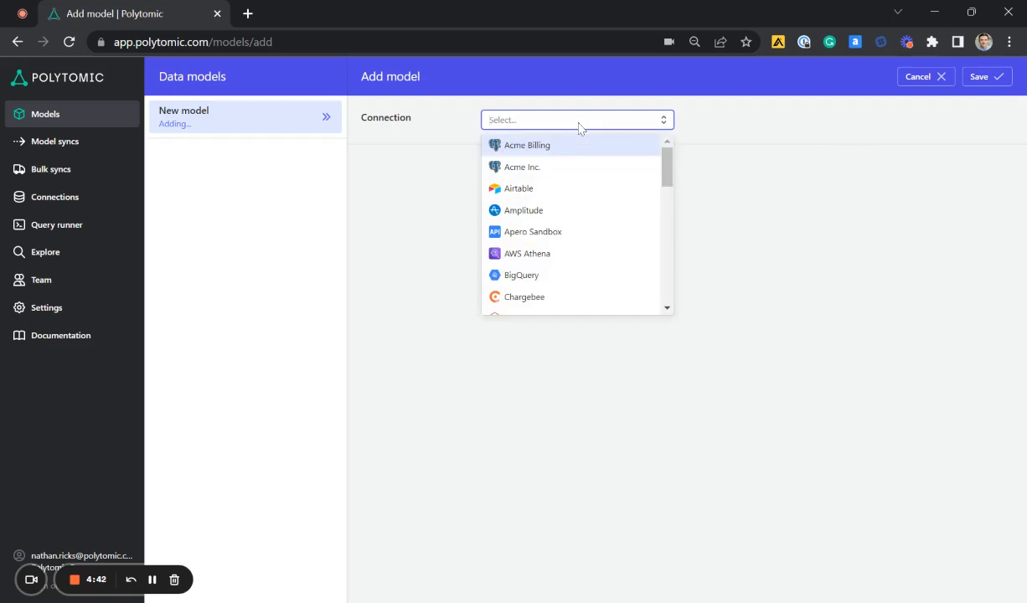
type("c")
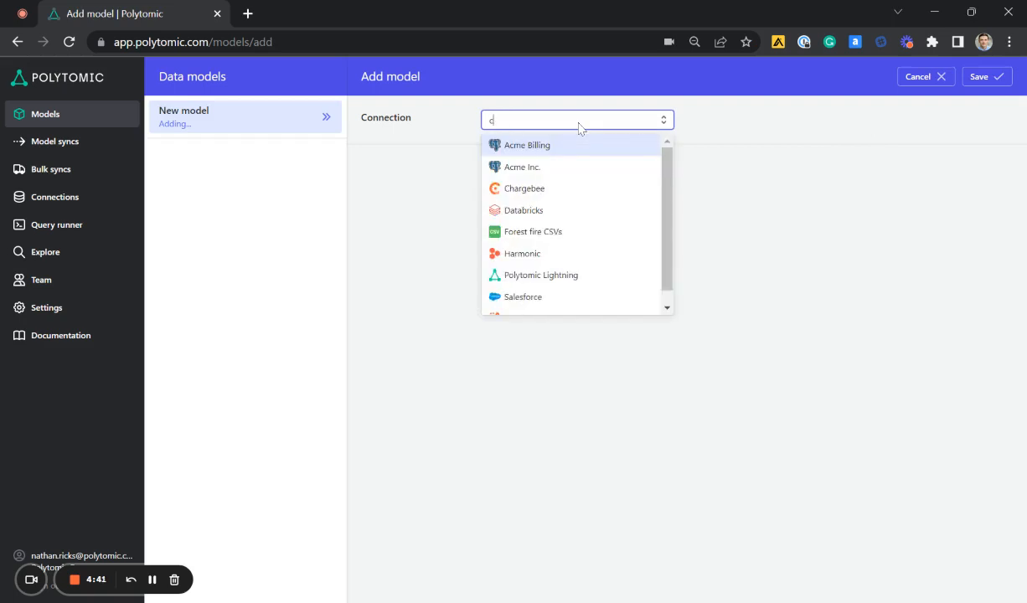
left_click(568, 192)
Name the model Customers and build it from Chargebee's Customers object
left_click_drag(566, 170, 435, 186)
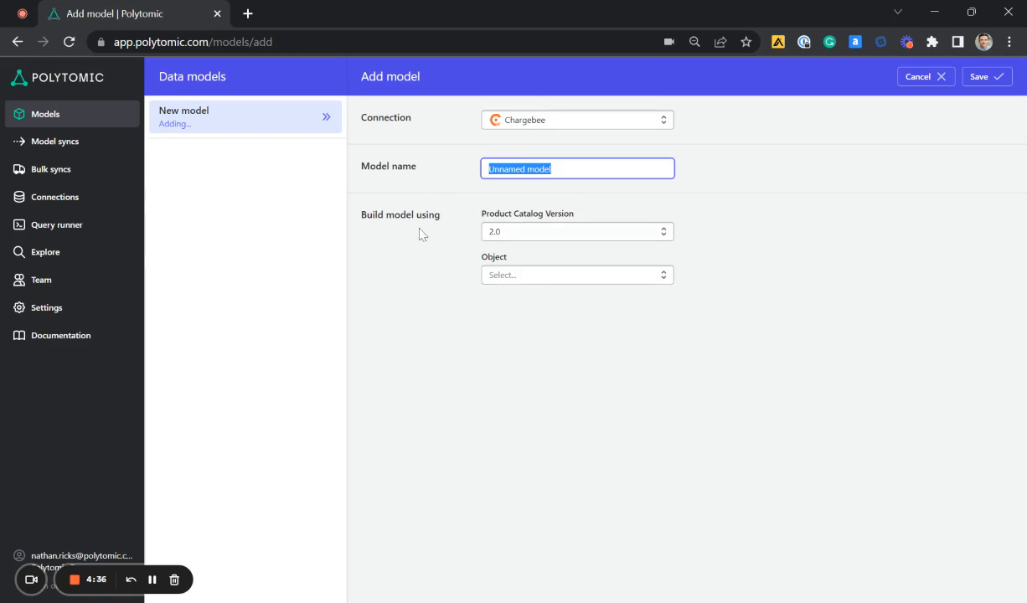
type("Customers")
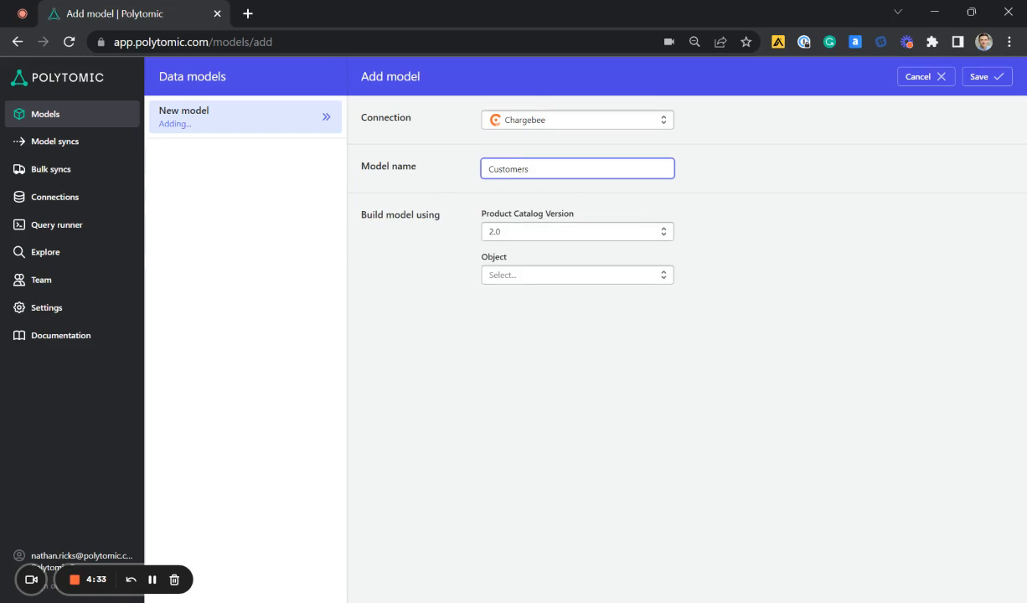
left_click(405, 225)
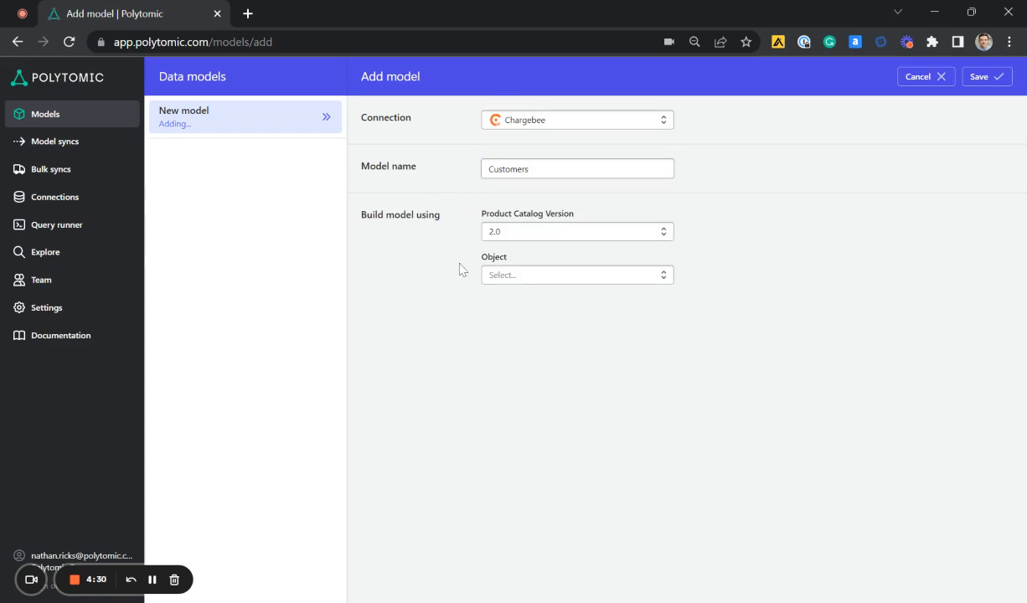
left_click(565, 277)
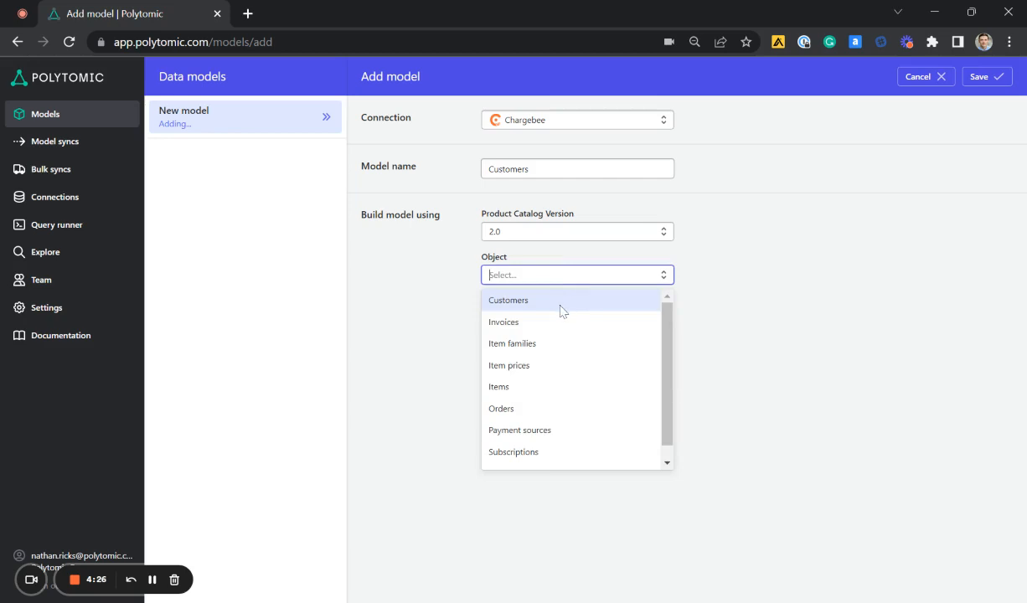
left_click(561, 304)
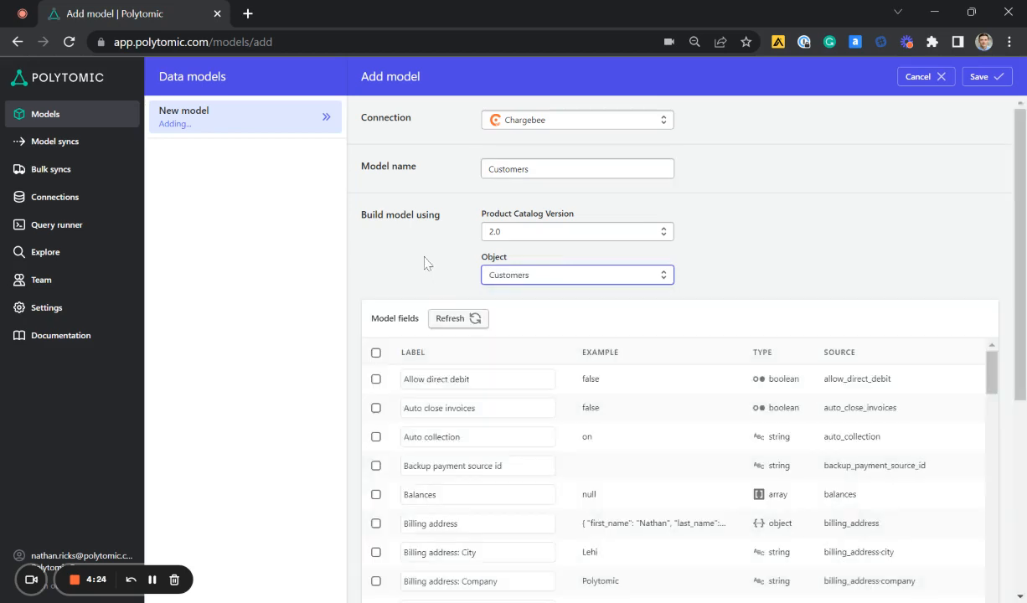
Include the Company field in the Customers model
scroll(852, 250, "down", 2)
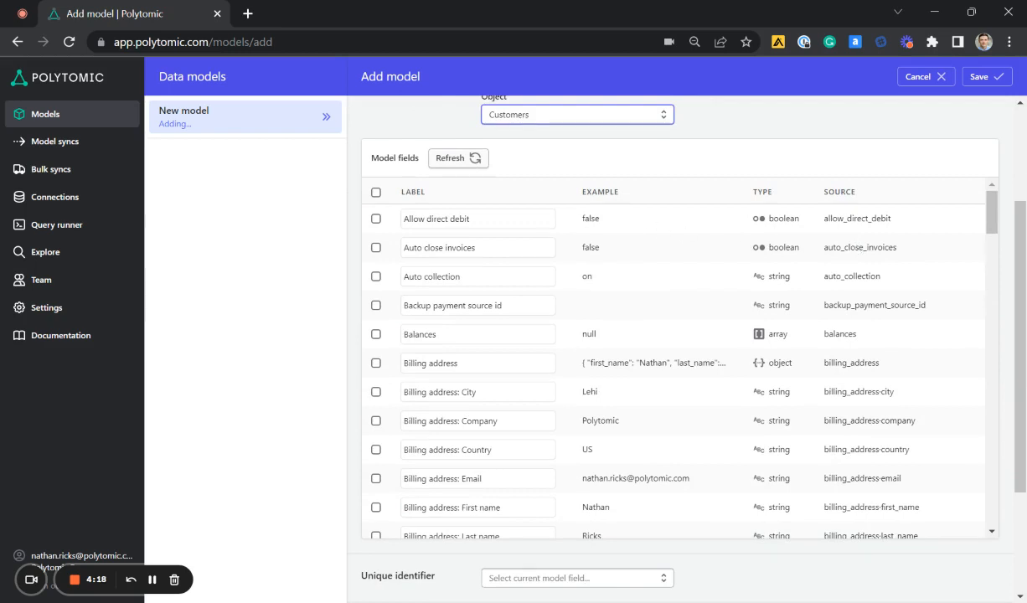
left_click(375, 194)
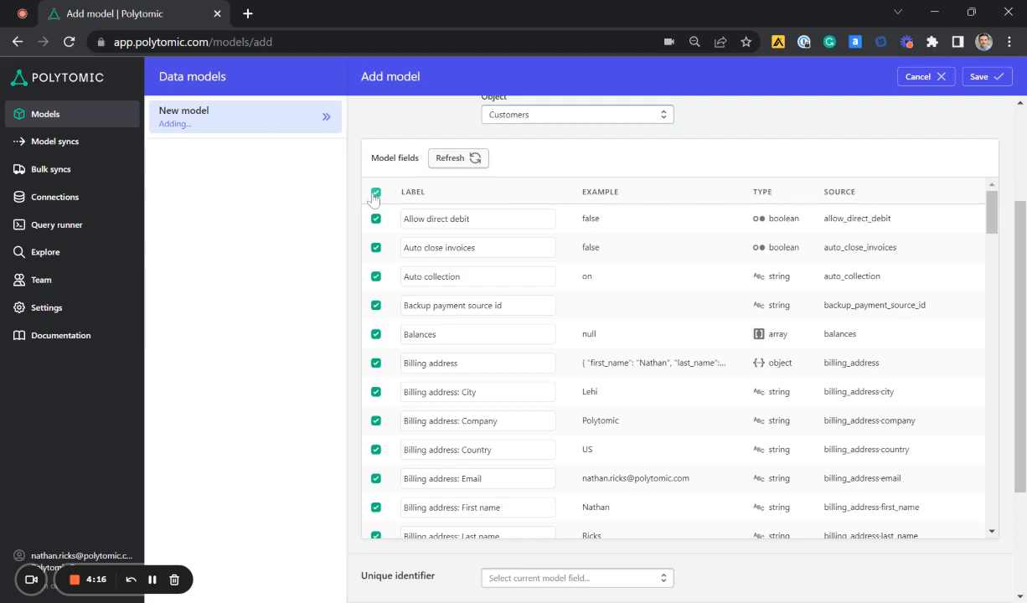
left_click(375, 193)
scroll(474, 275, "down", 5)
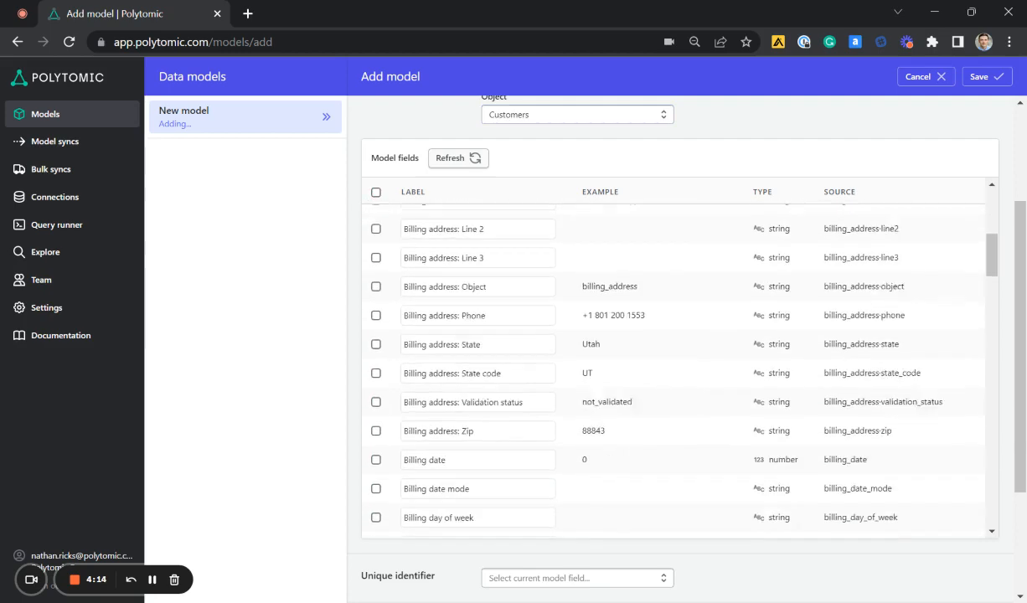
scroll(670, 368, "down", 5)
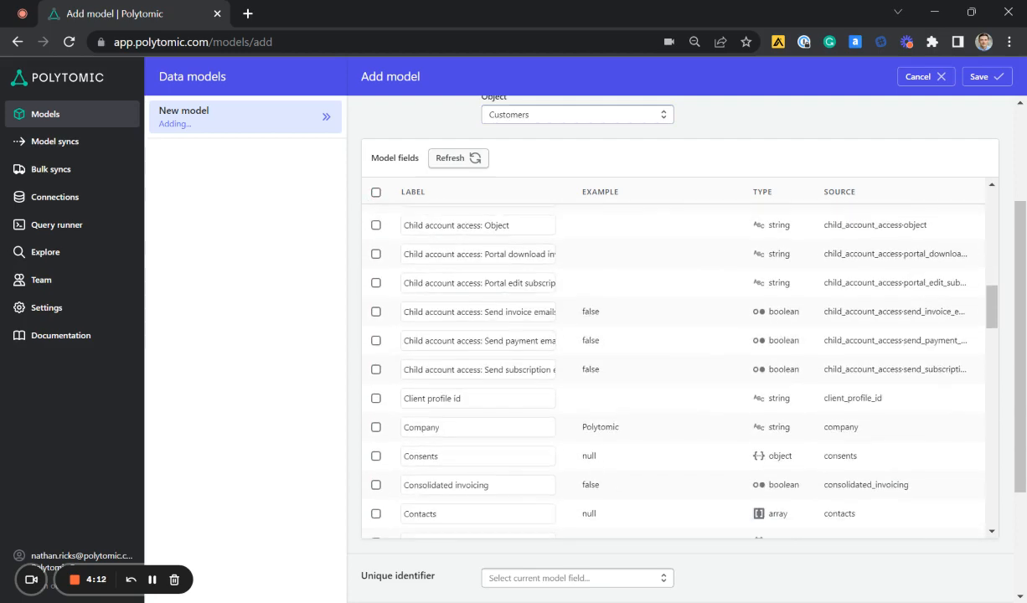
scroll(669, 369, "down", 2)
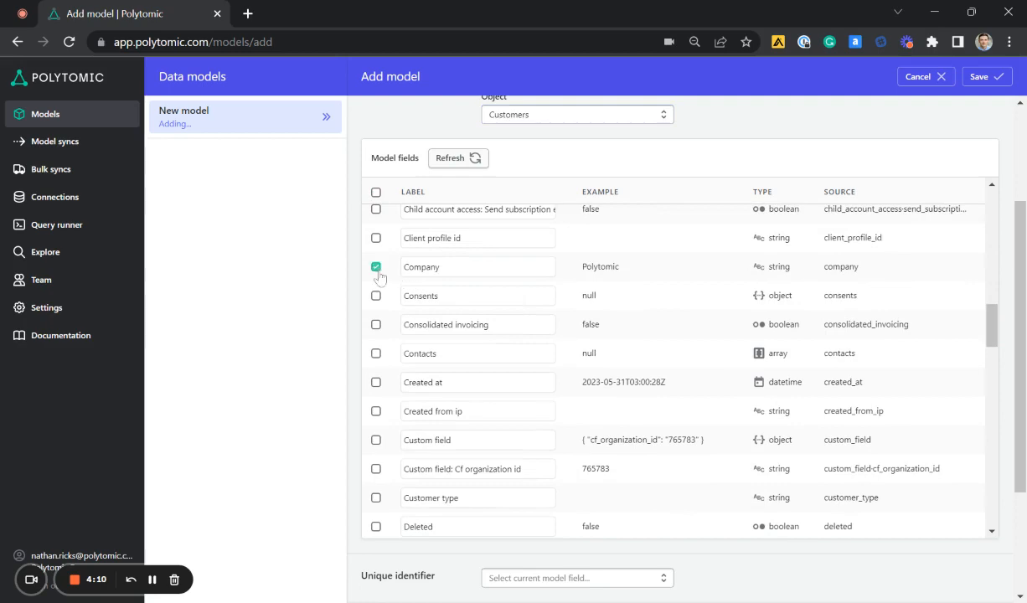
Include the billing address Zip, State code and Line 1 fields and save the model
scroll(378, 275, "up", 5)
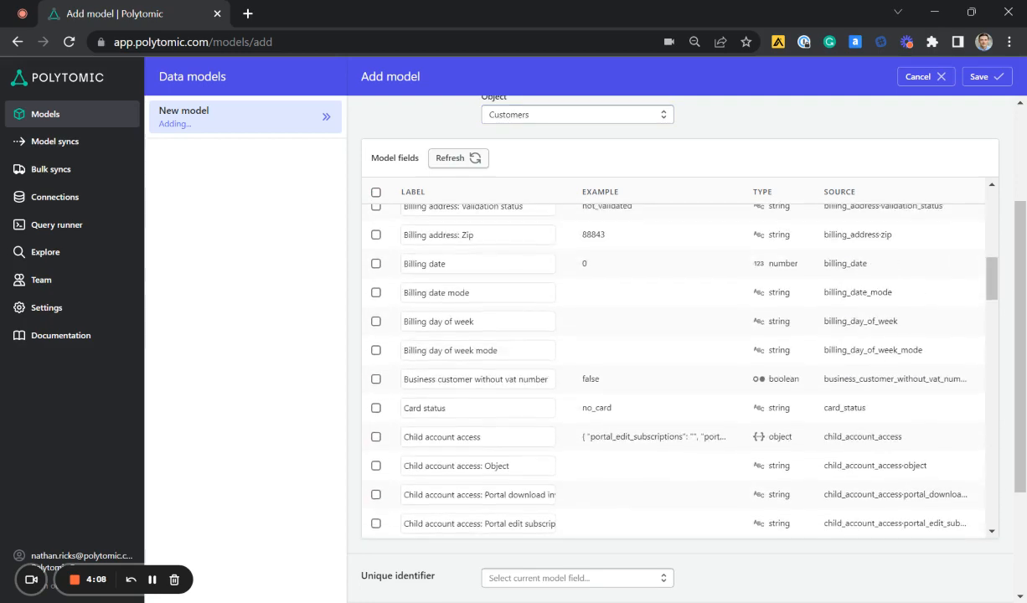
scroll(376, 302, "up", 1)
left_click(376, 315)
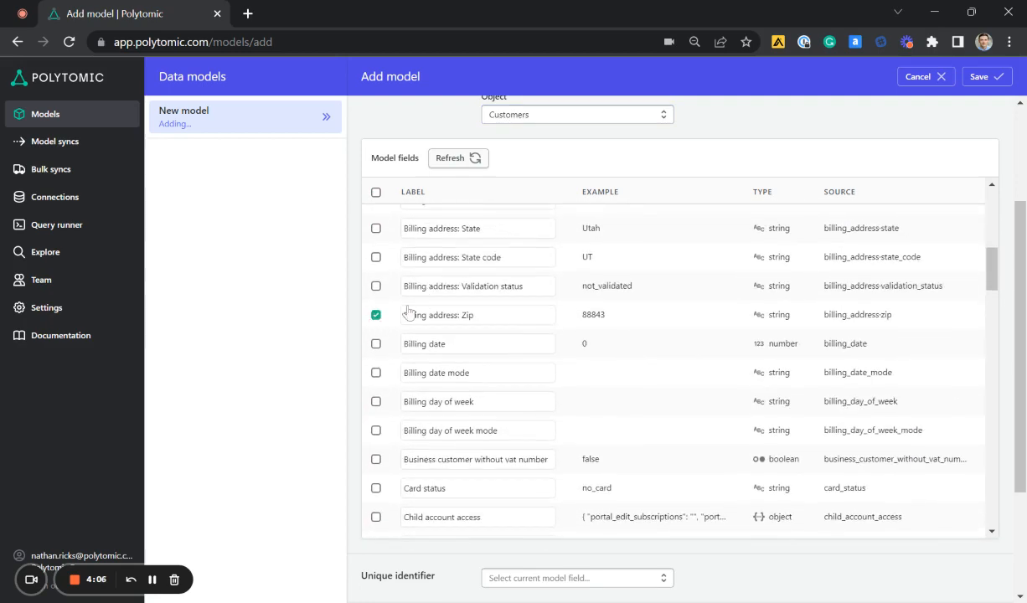
scroll(452, 294, "up", 1)
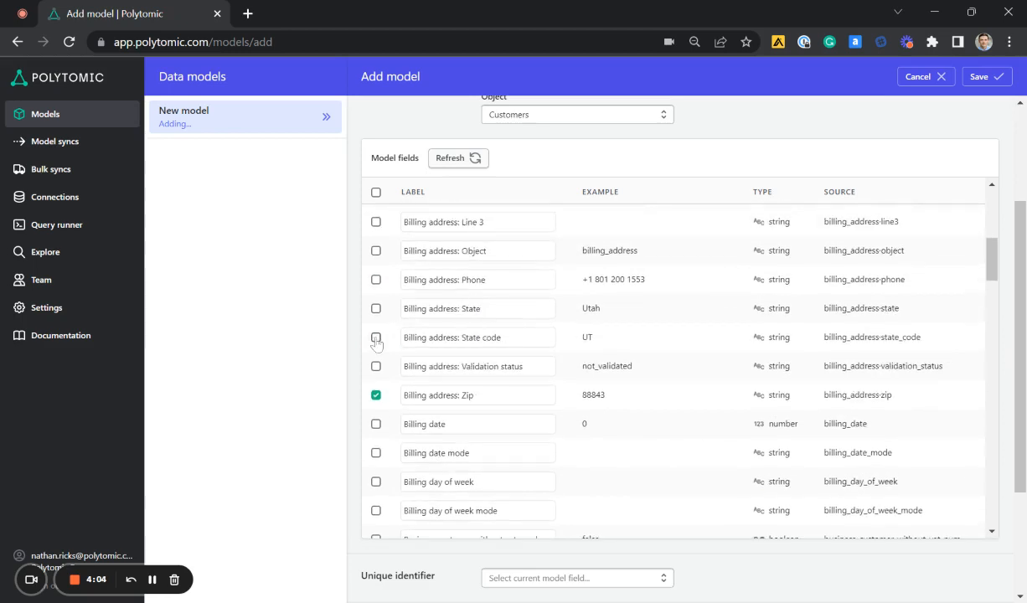
scroll(376, 339, "up", 2)
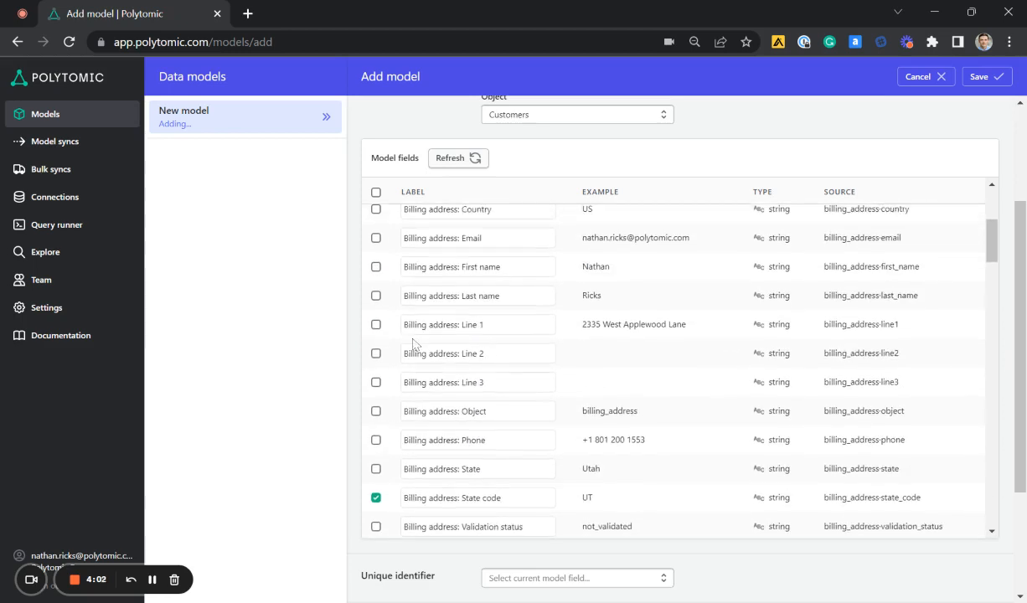
left_click(376, 325)
scroll(357, 335, "down", 2)
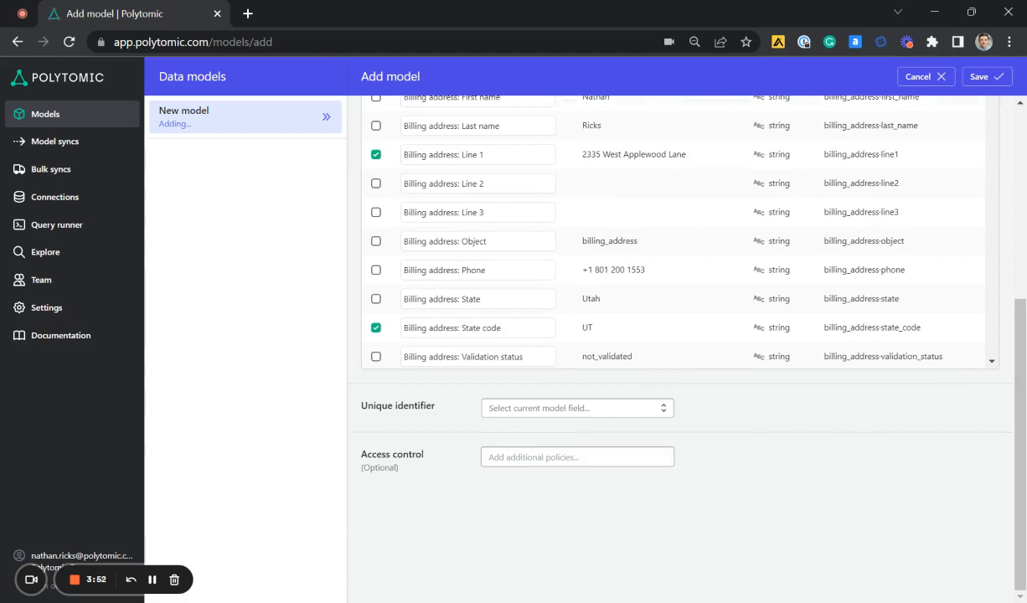
left_click(980, 77)
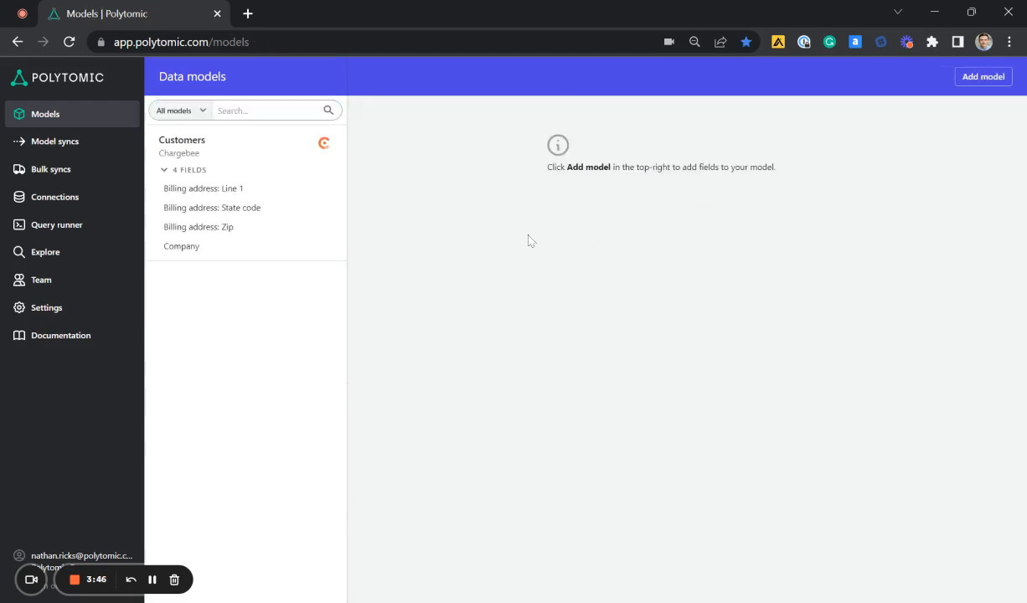
Create a new model sync with Pipedrive as the destination system
left_click(109, 151)
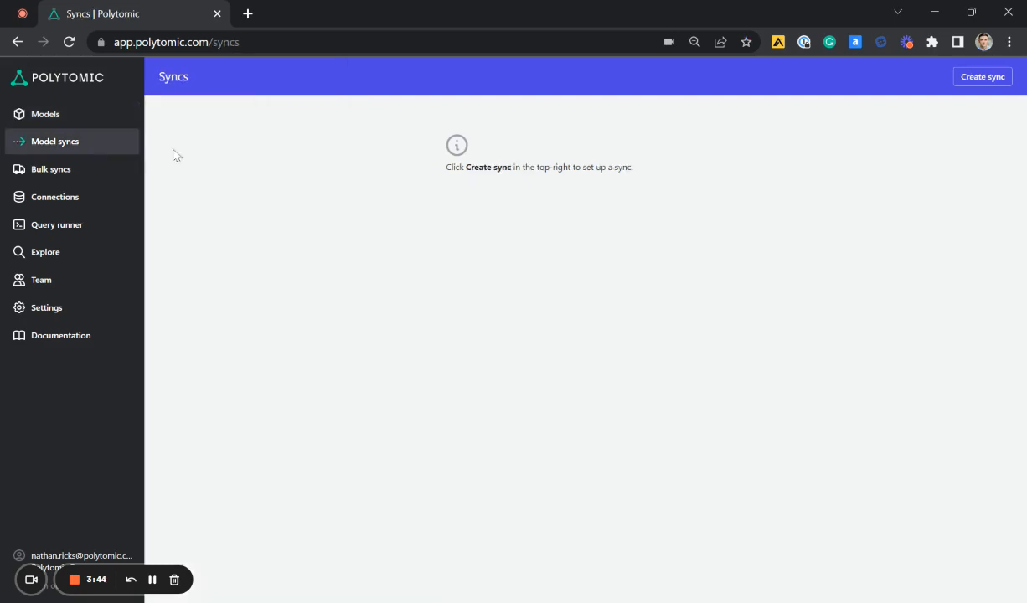
left_click(994, 82)
left_click(521, 180)
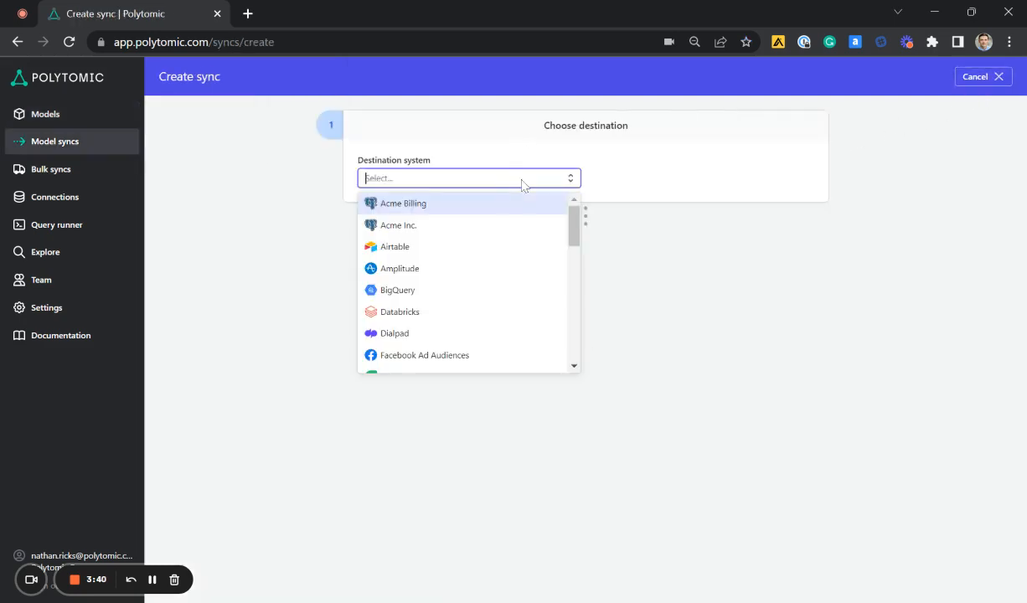
type("pip")
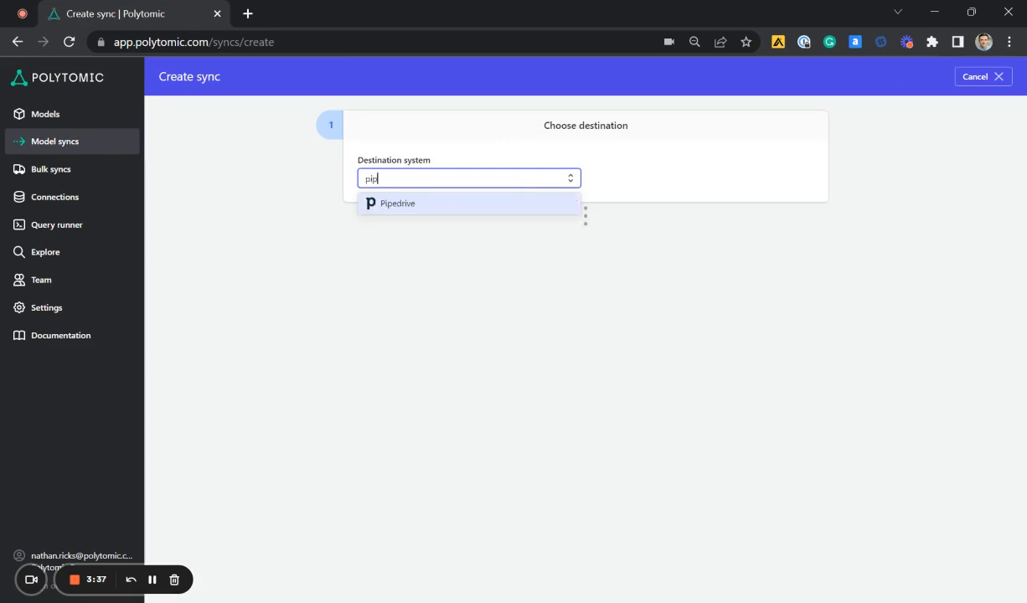
left_click(511, 201)
Set the sync target to Organization and the sync mode to Update or Create
left_click(683, 184)
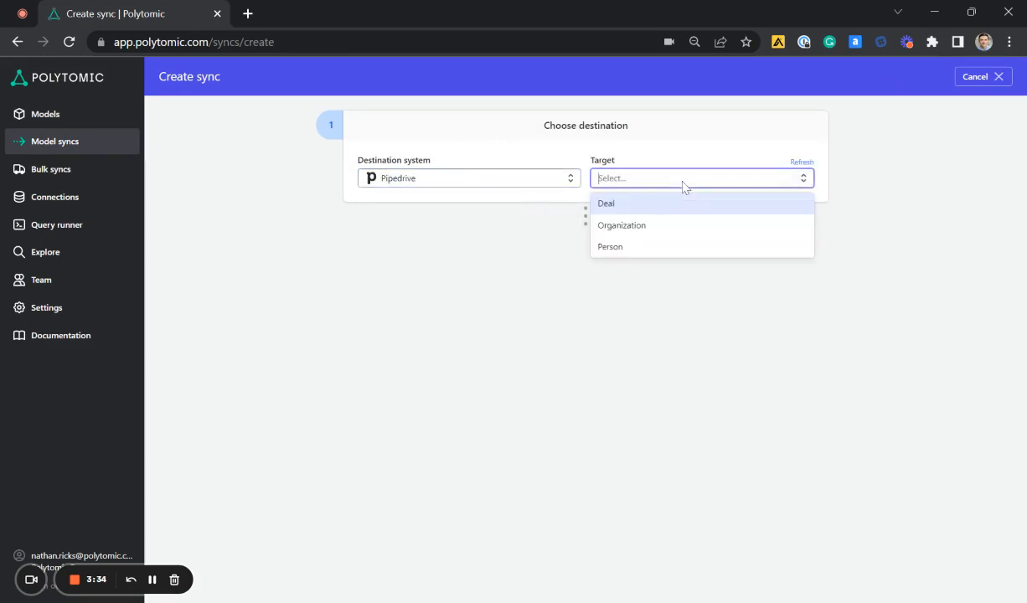
left_click(694, 227)
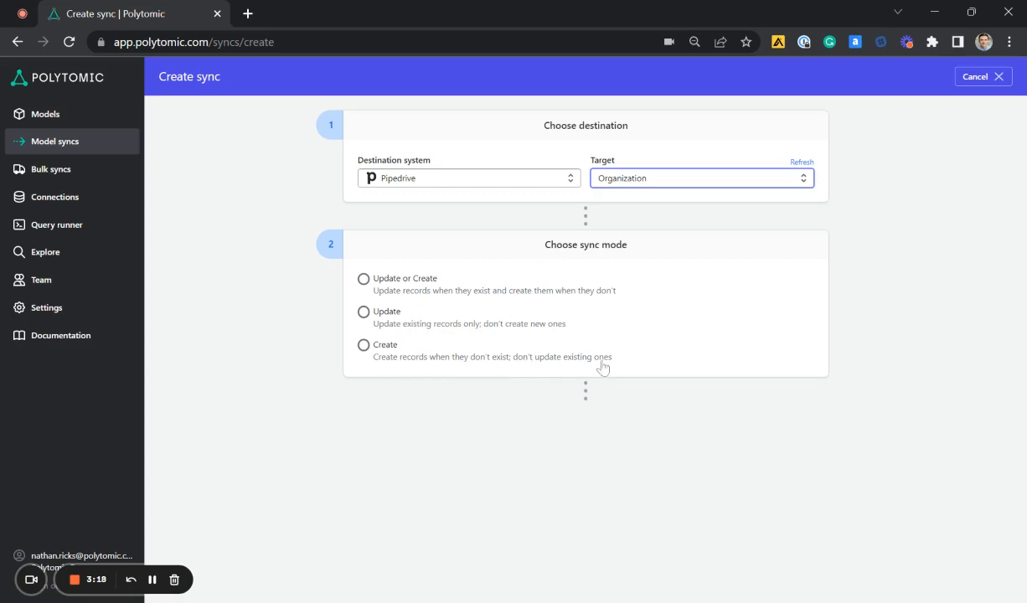
left_click(363, 279)
Set the identity mapping from the model's Company field to Pipedrive's Name field
scroll(802, 280, "down", 2)
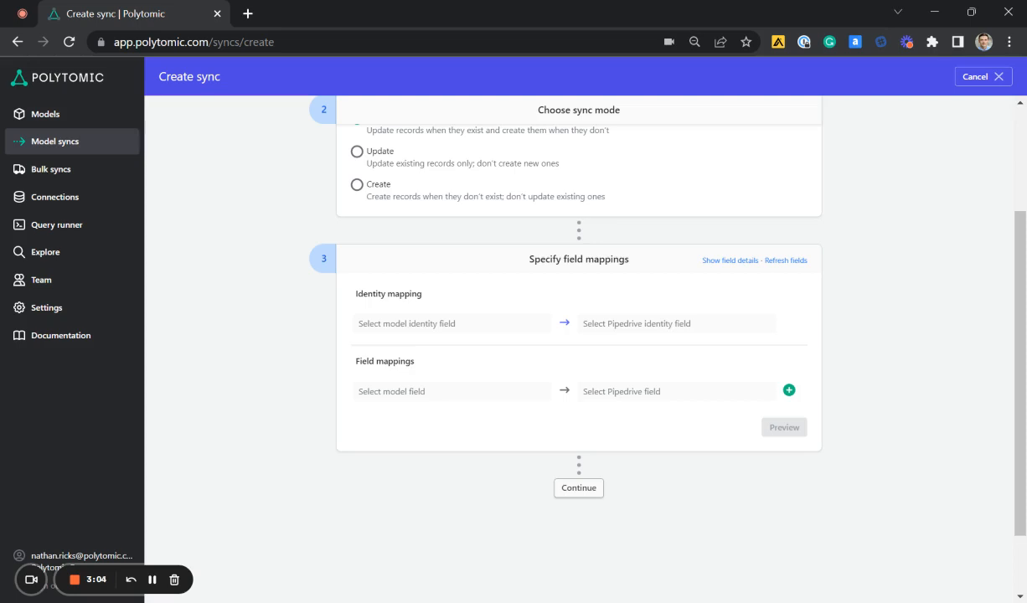
left_click(509, 329)
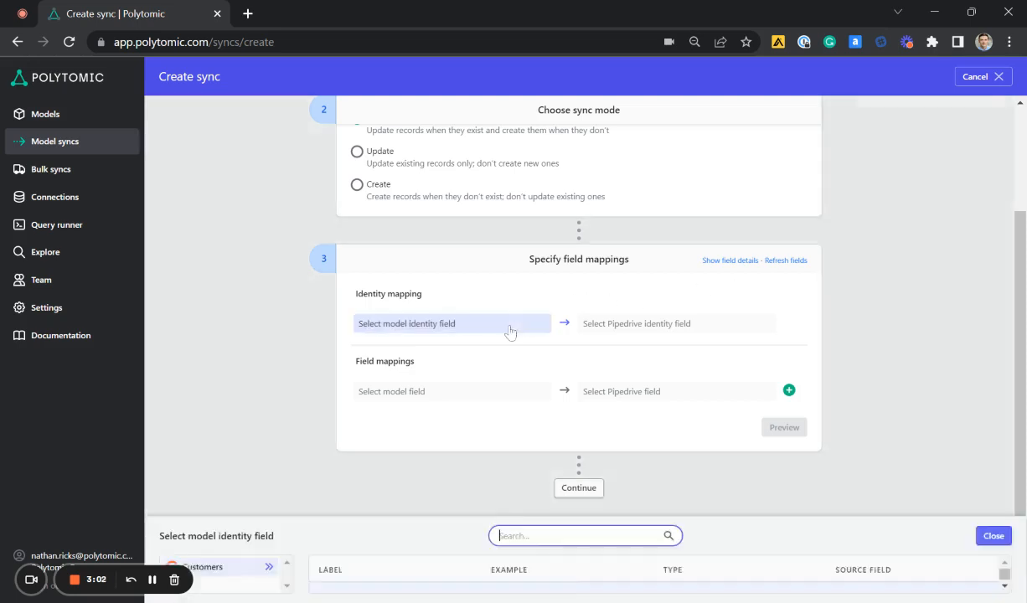
scroll(456, 570, "down", 3)
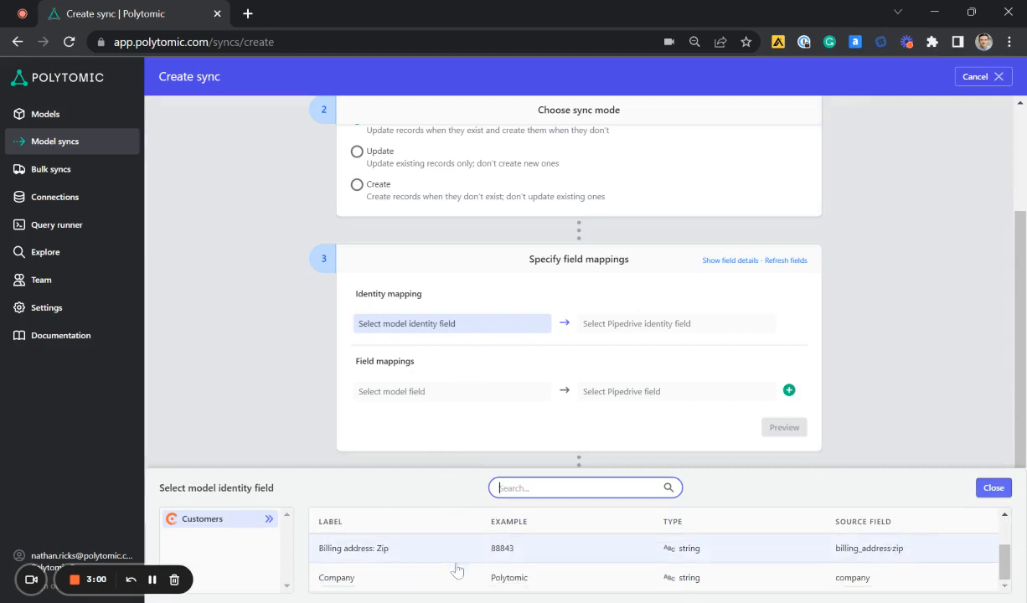
left_click(461, 580)
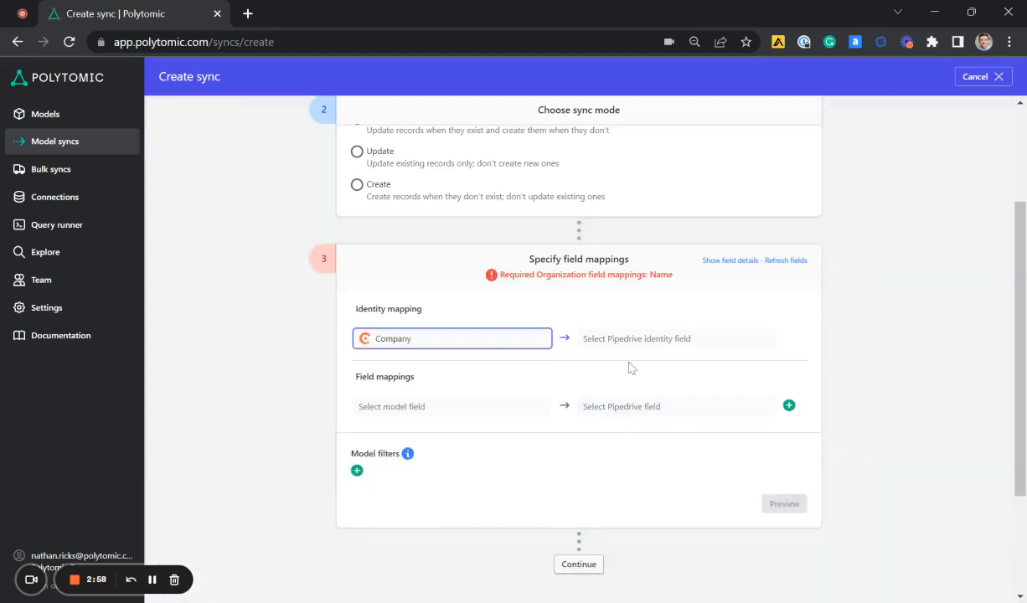
left_click(648, 345)
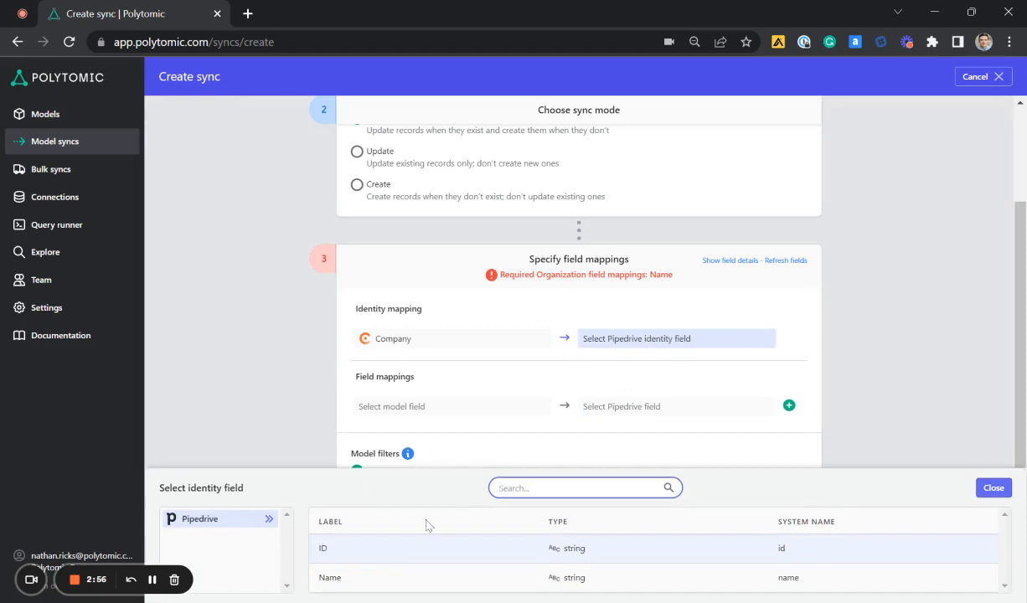
left_click(430, 581)
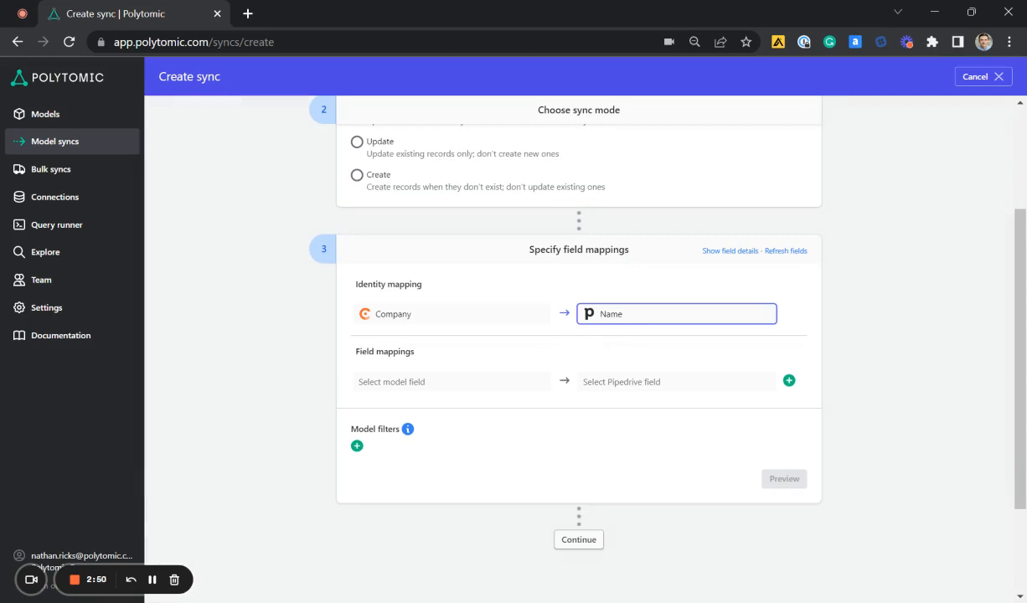
Add the billing address Zip, State code and Line 1 model fields to the field mappings and remove the empty row
left_click(492, 384)
scroll(452, 553, "down", 3)
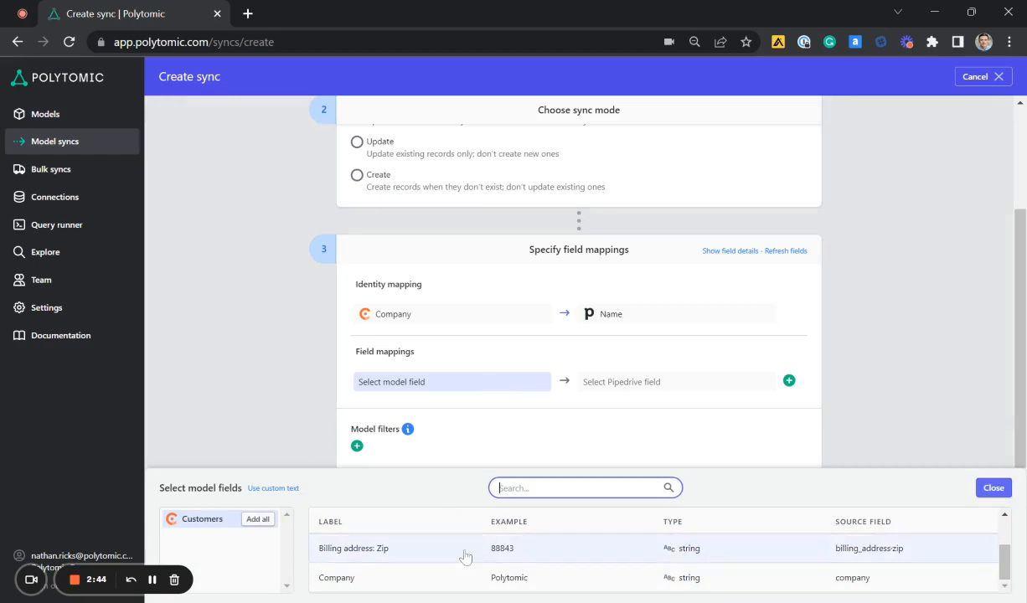
left_click(466, 557)
scroll(461, 565, "up", 3)
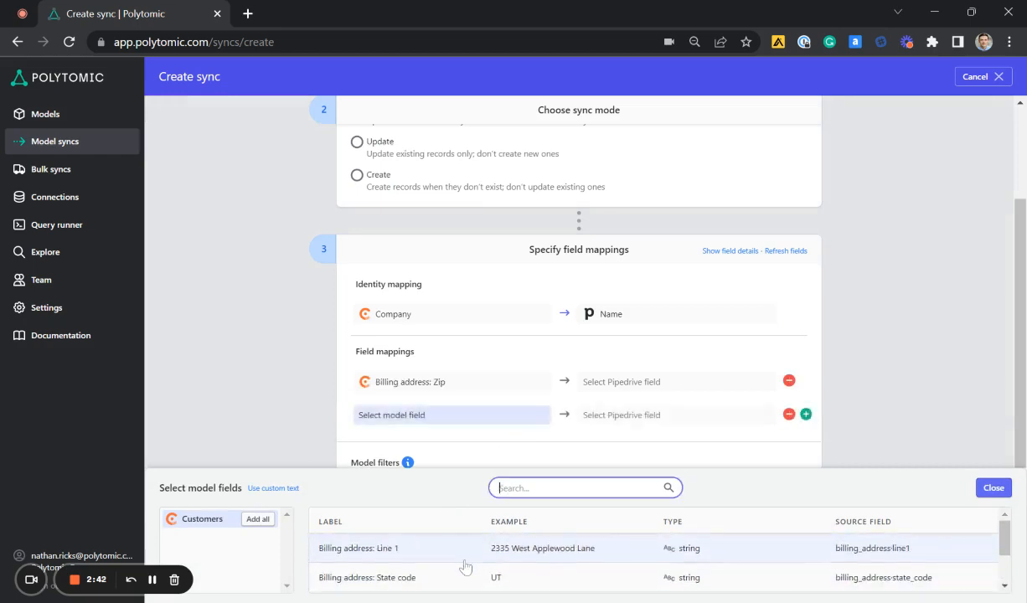
left_click(452, 578)
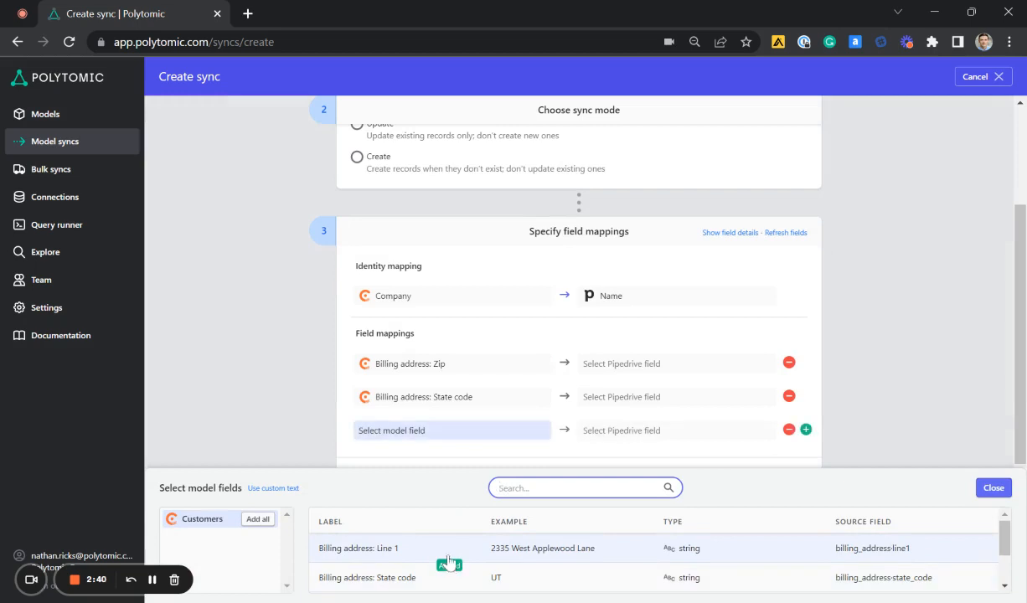
left_click(437, 551)
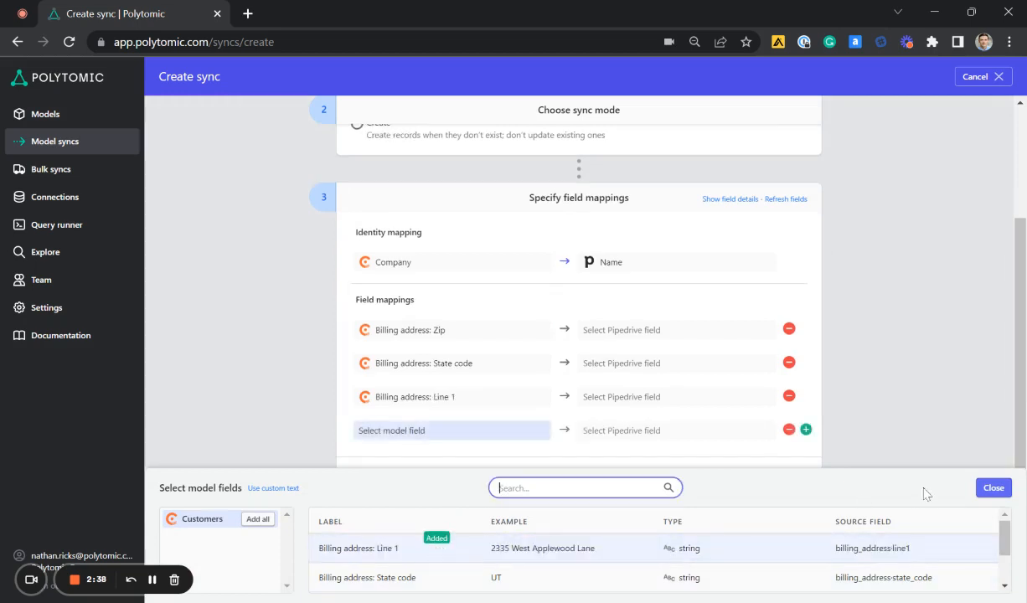
left_click(994, 489)
left_click(787, 428)
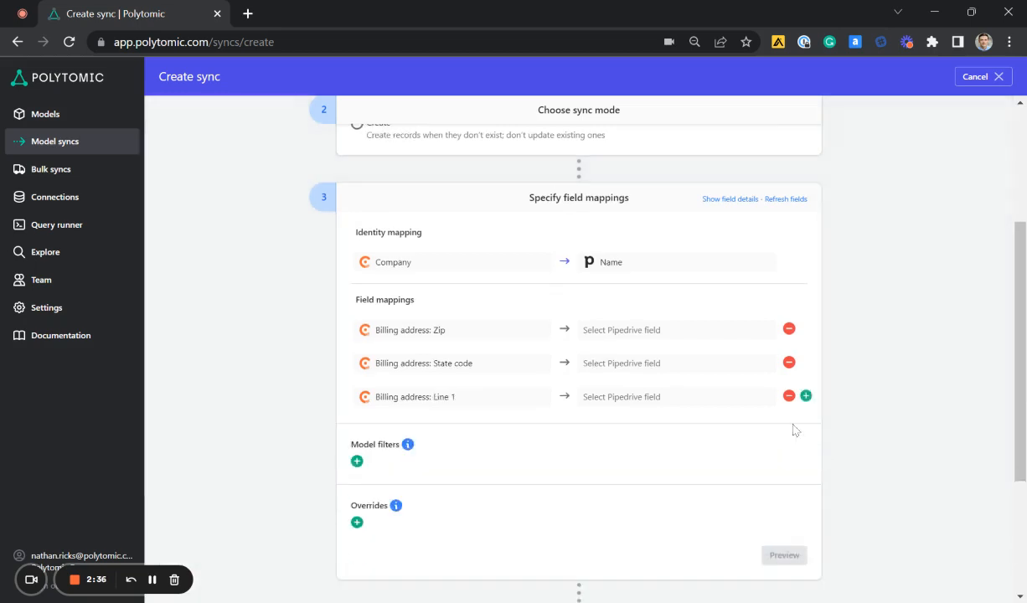
Map the Billing address: Zip model field to Pipedrive's Billing Zip field
left_click(701, 339)
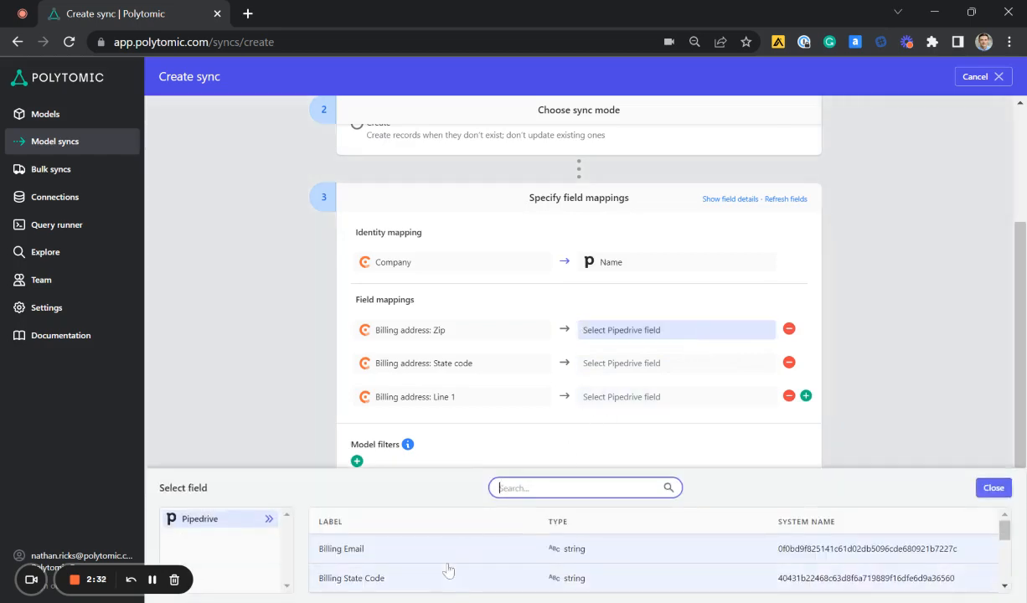
scroll(447, 569, "down", 3)
scroll(448, 570, "up", 3)
scroll(452, 586, "down", 3)
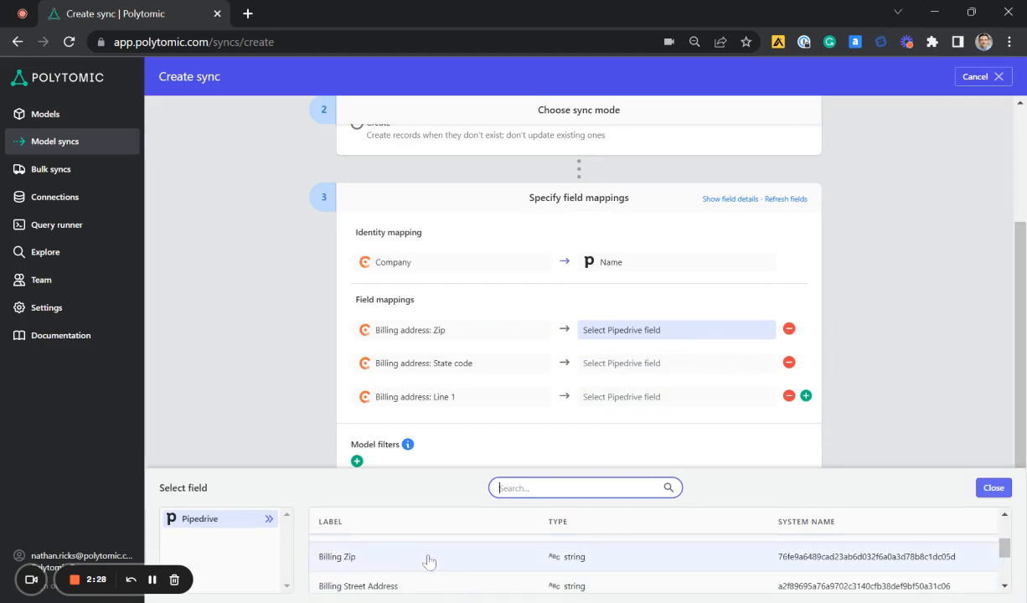
left_click(427, 554)
Map Billing address: State code to Pipedrive's Billing State Code and Billing address: Line 1 to Billing Street Address
left_click(688, 365)
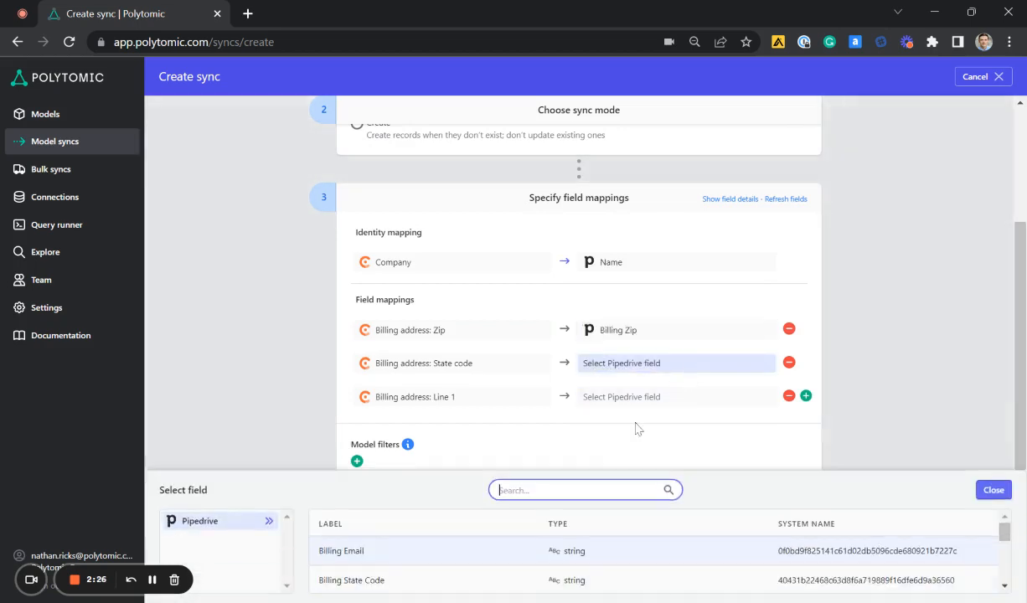
left_click(504, 578)
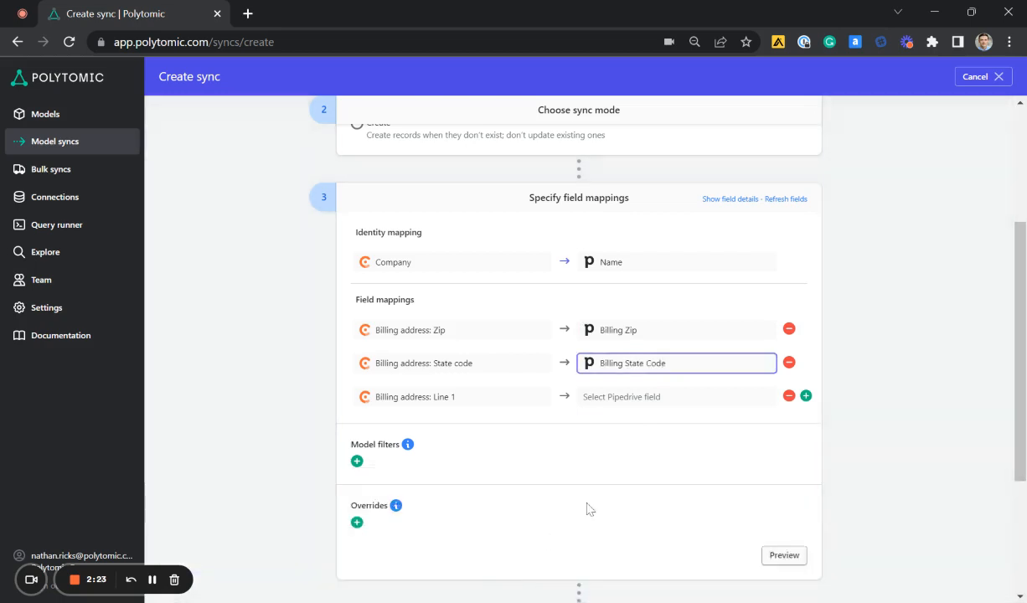
left_click(683, 397)
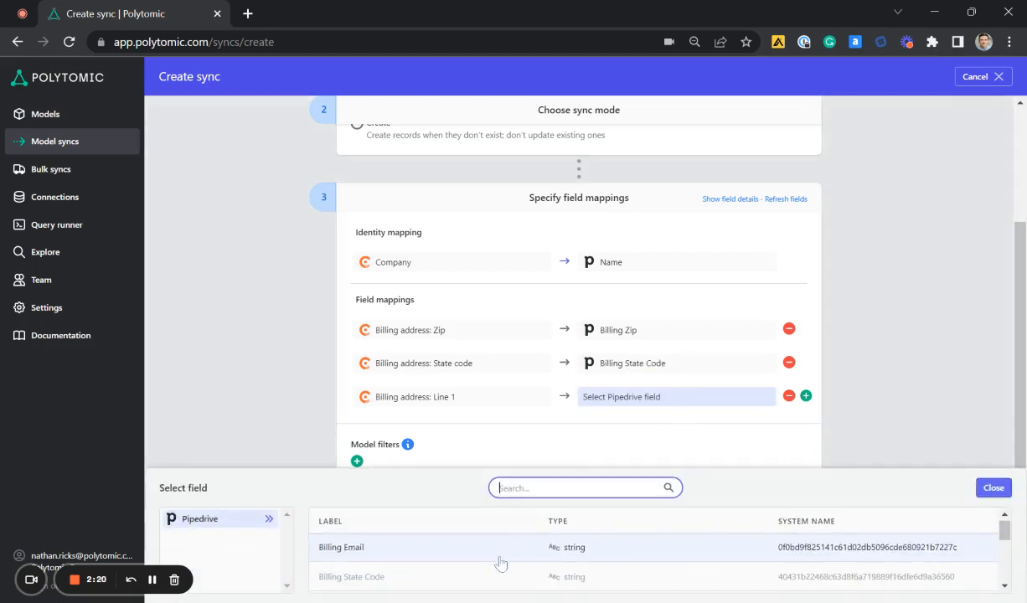
scroll(469, 557, "down", 2)
left_click(436, 582)
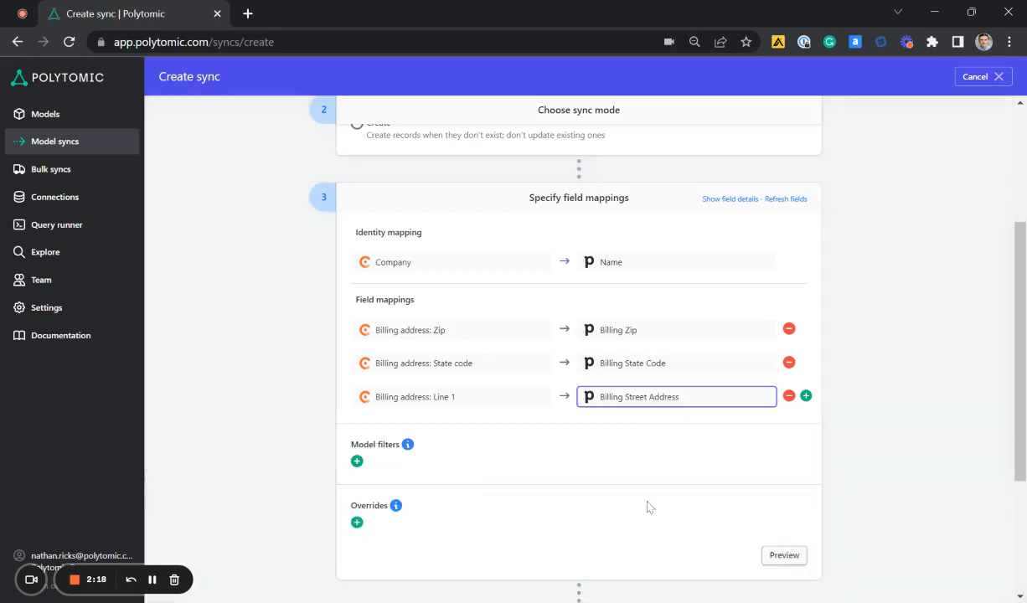
left_click(867, 404)
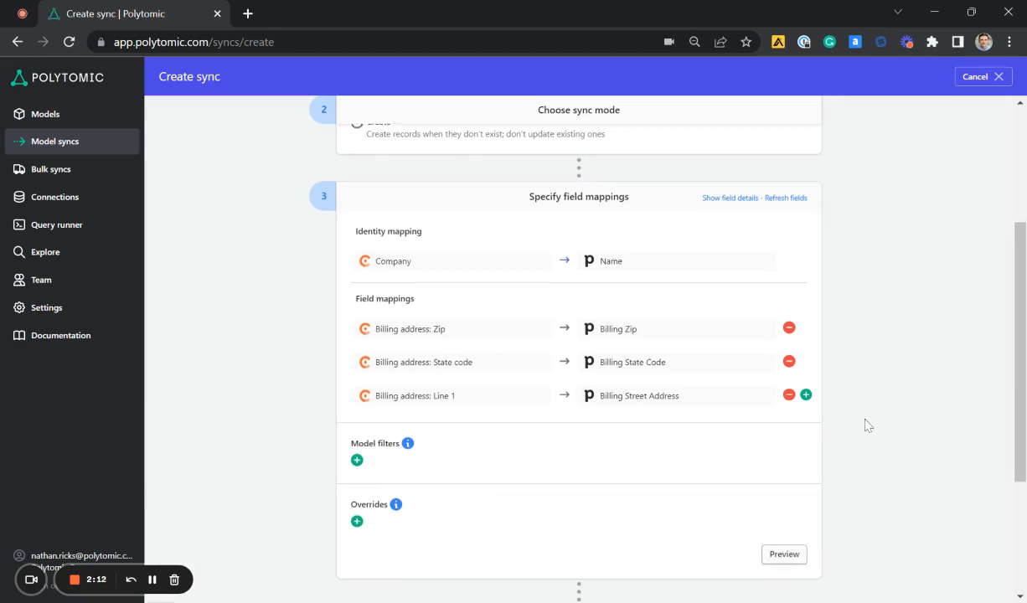
Continue from the field mappings to the sync schedule and set the frequency to Continuous
scroll(829, 406, "down", 1)
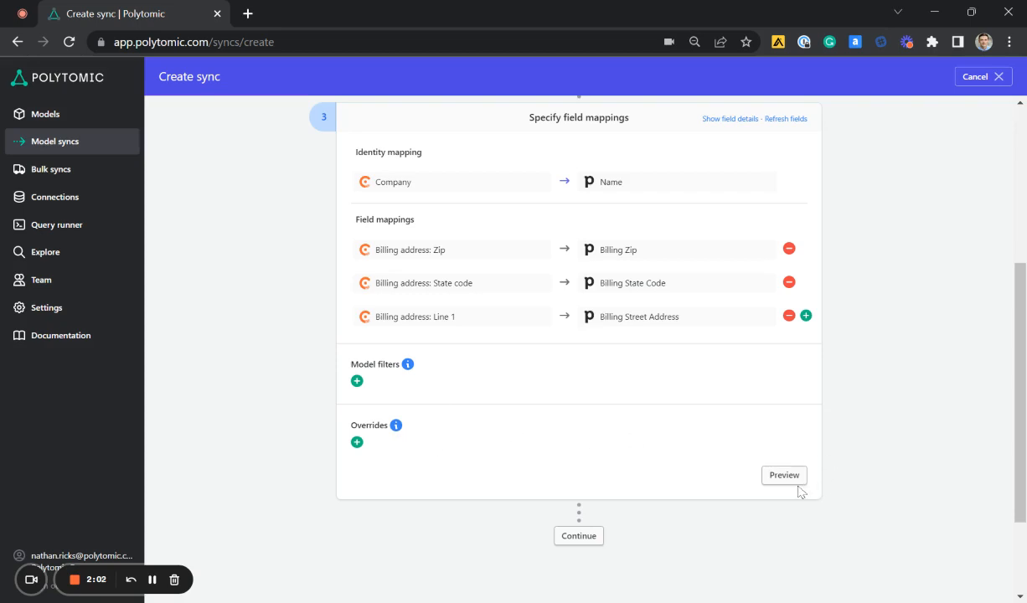
scroll(729, 414, "down", 1)
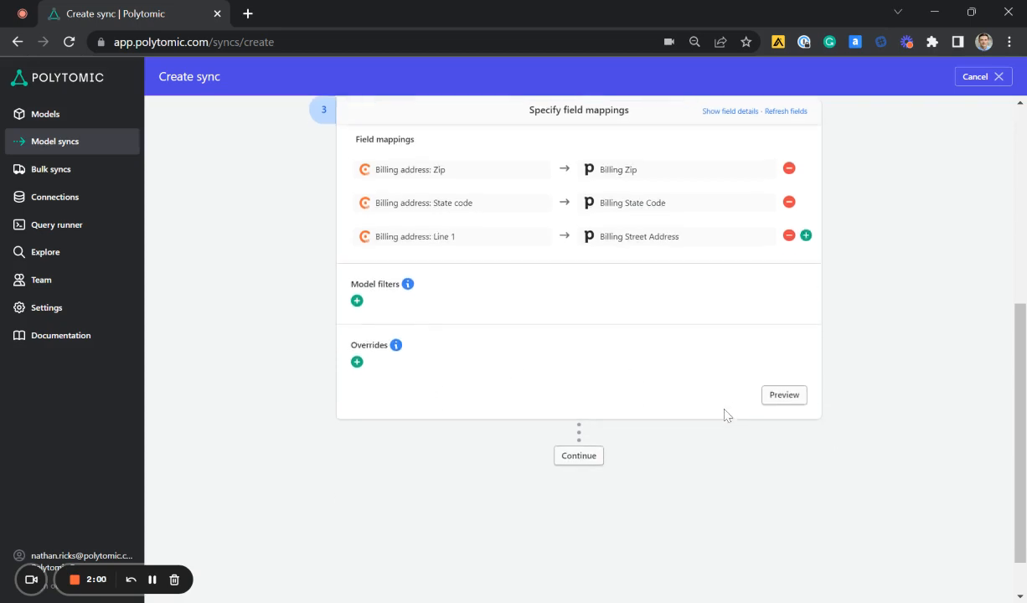
left_click(575, 453)
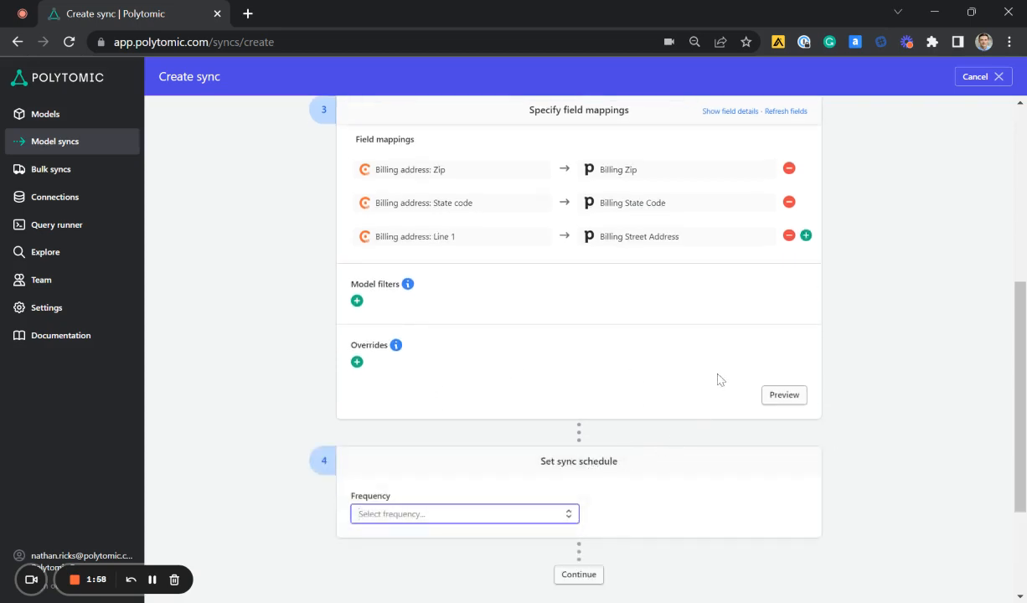
scroll(716, 380, "down", 2)
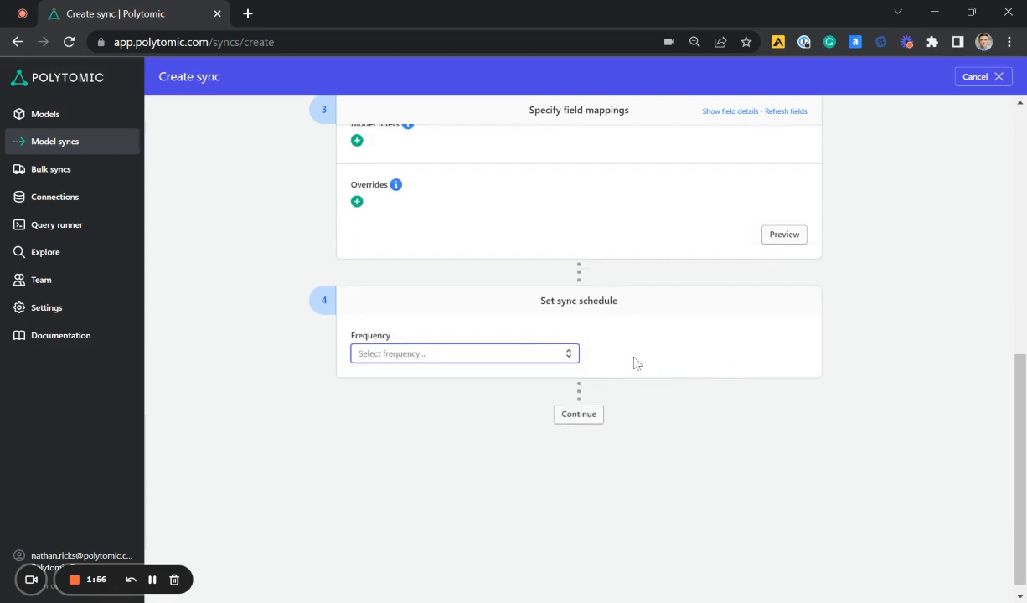
left_click(559, 355)
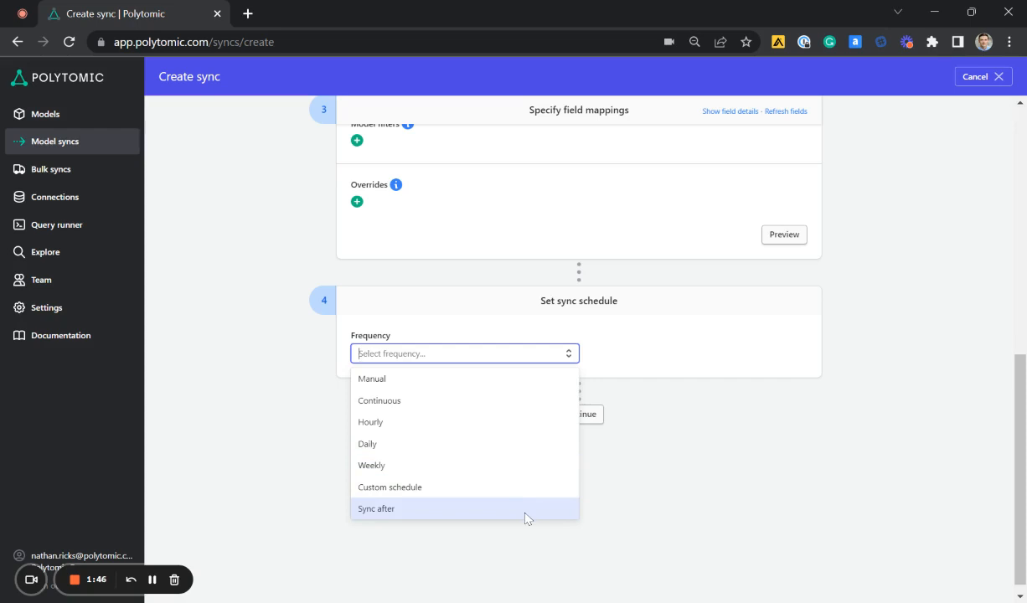
left_click(542, 409)
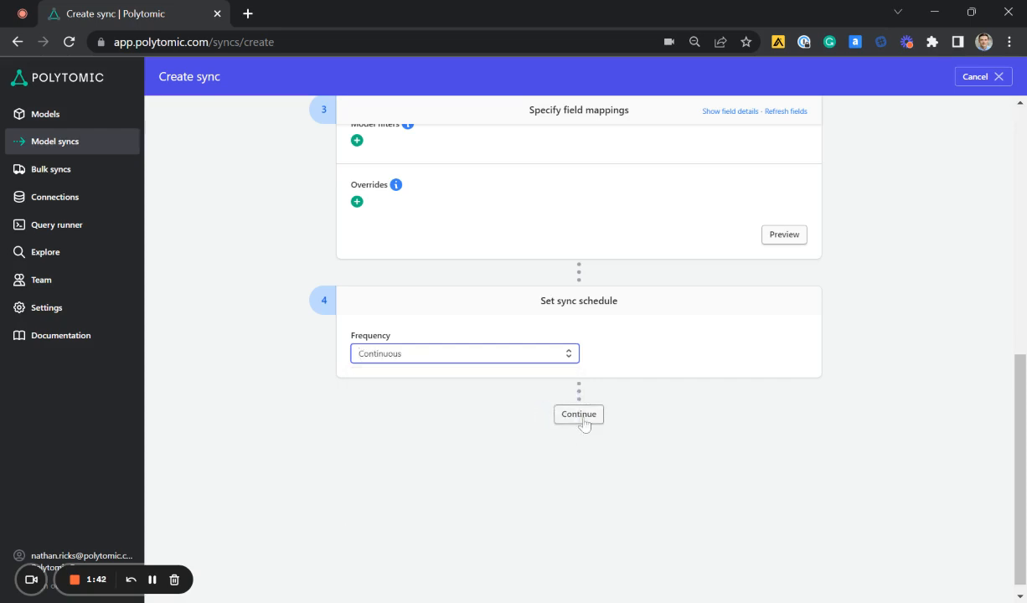
Continue to the sync summary, review the configuration and save the new Pipedrive organization sync
left_click(584, 423)
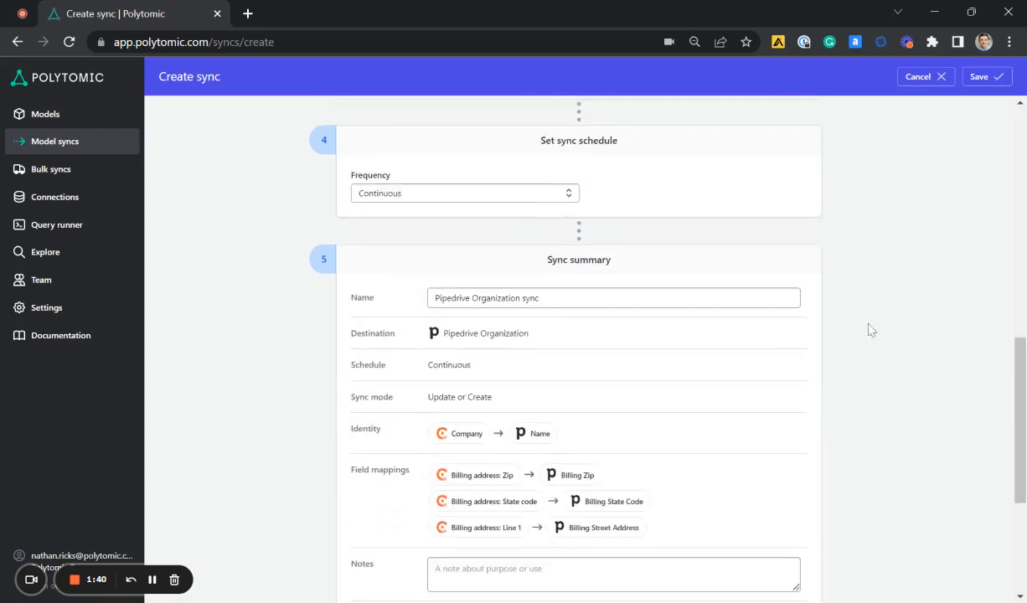
scroll(754, 289, "down", 1)
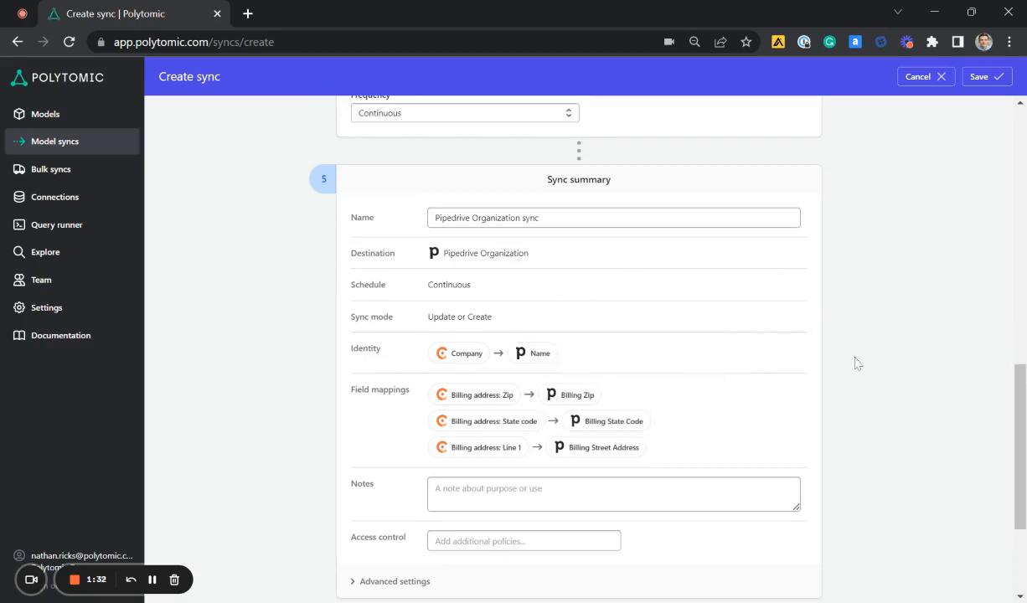
scroll(854, 362, "down", 1)
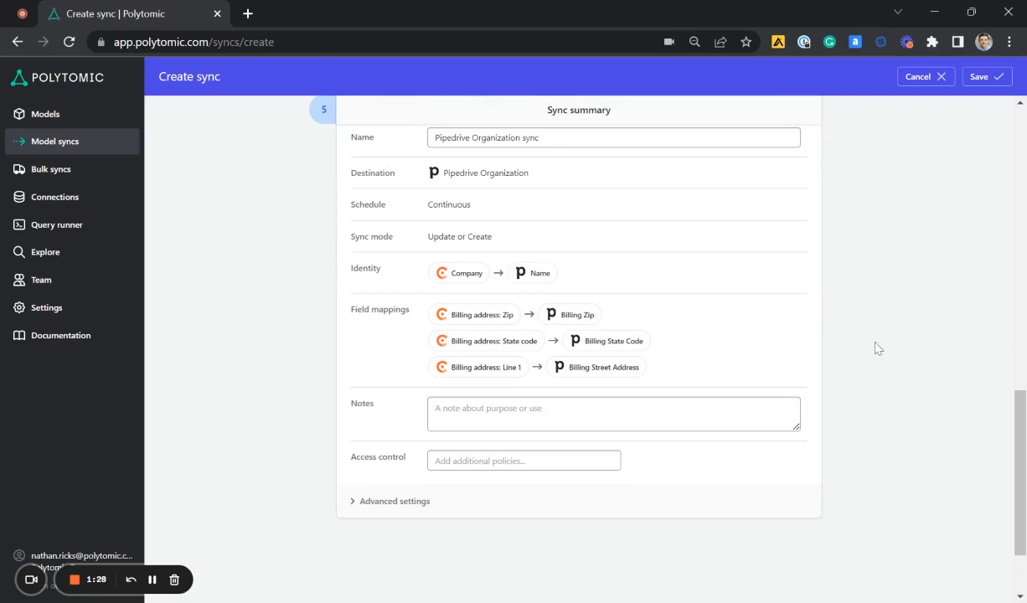
left_click(990, 85)
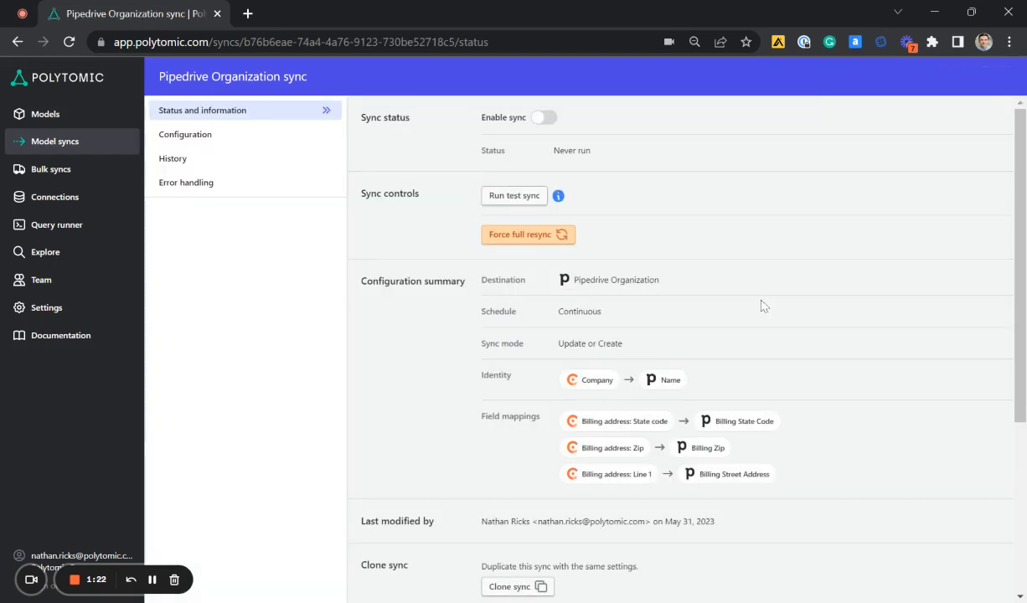
mouse_move(558, 201)
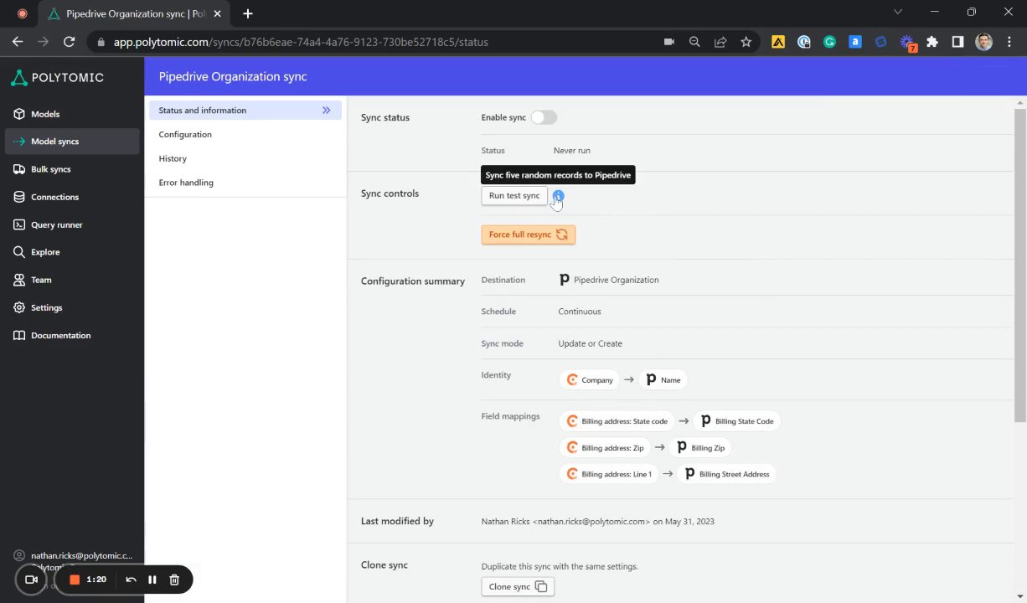